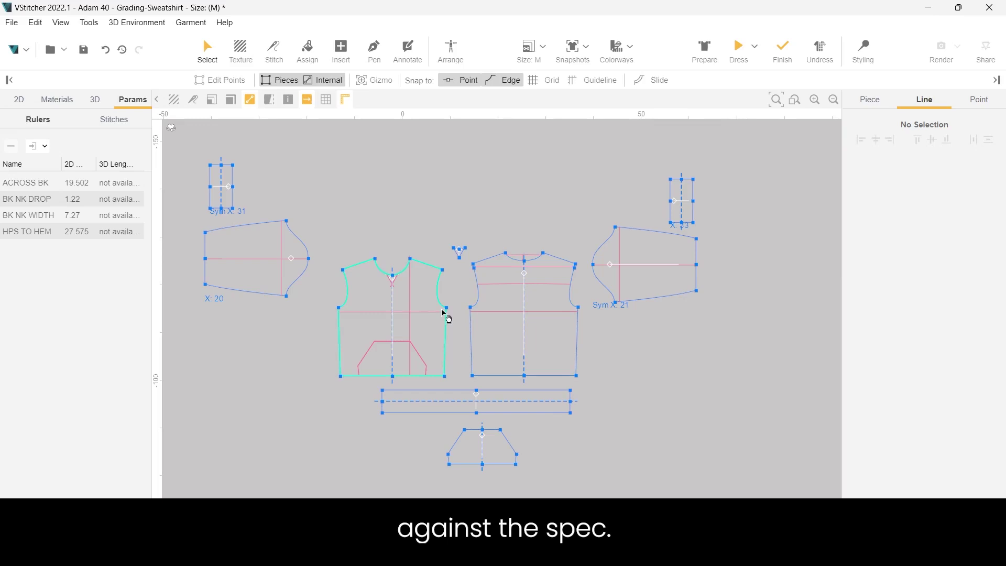
Step: Zoom in and lay the front piece over the back piece
{"action": "scroll", "coordinate": [460, 320], "scroll_direction": "up", "scroll_amount": 2}
{"action": "scroll", "coordinate": [459, 320], "scroll_direction": "up", "scroll_amount": 1}
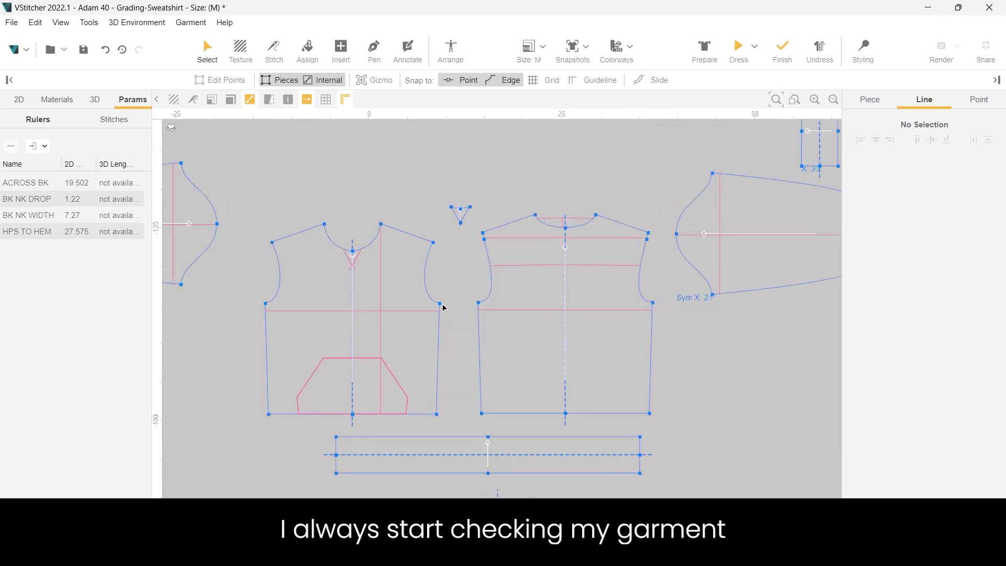
{"action": "left_click_drag", "start_coordinate": [440, 304], "coordinate": [655, 309]}
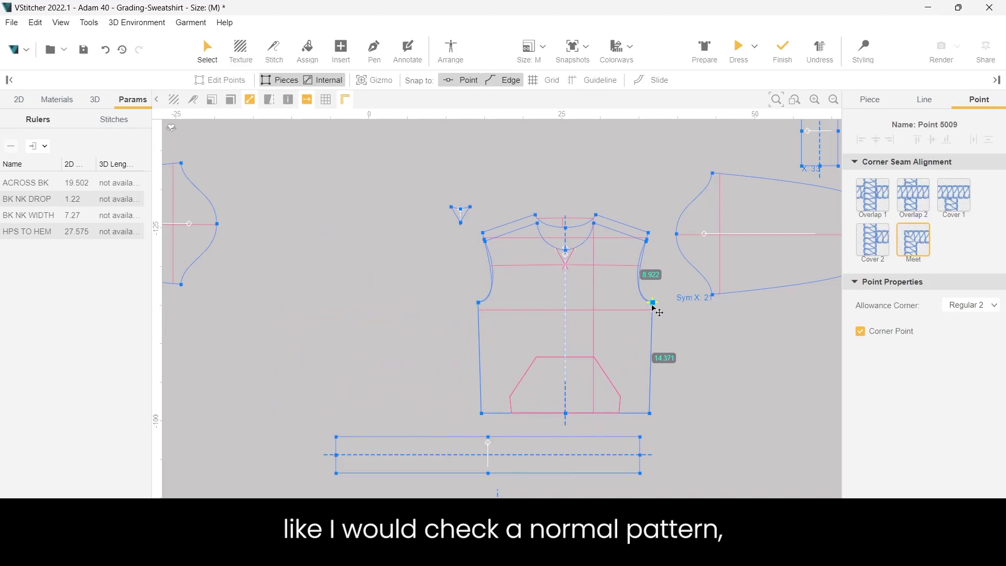
Step: Select the front shoulder edge and start Clone Edges by Offset, clearing the Spacing value
{"action": "left_click", "coordinate": [625, 237]}
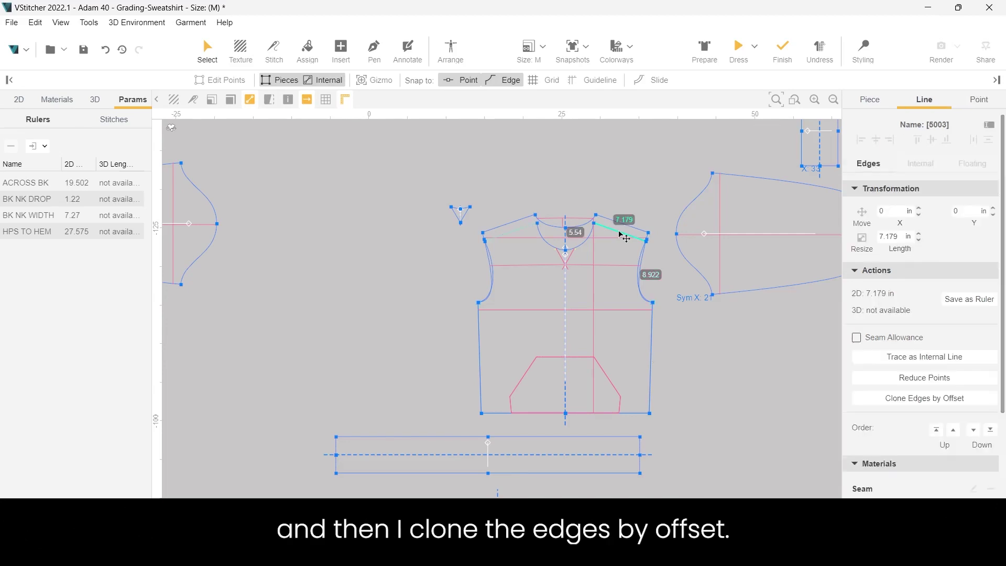
{"action": "left_click", "coordinate": [935, 402]}
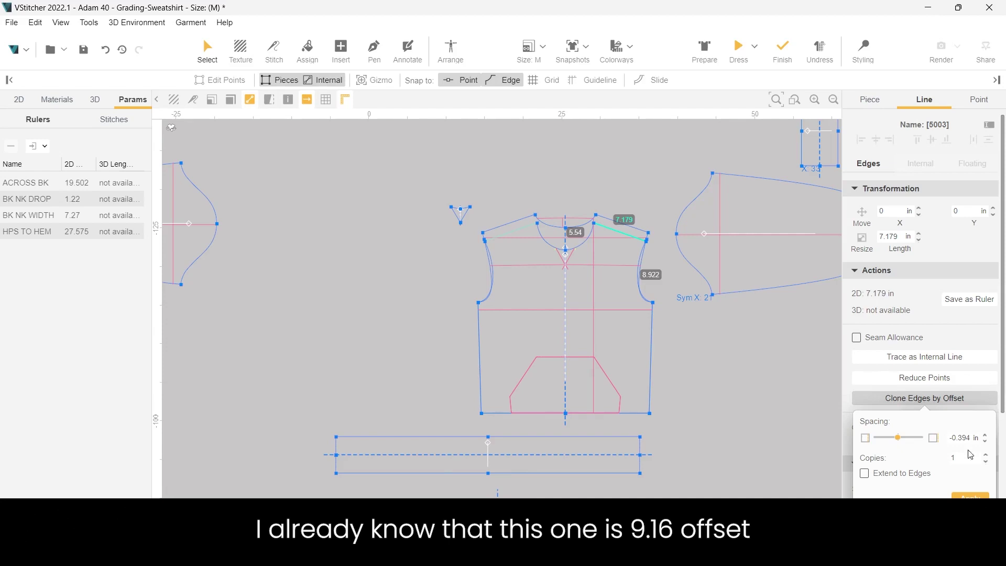
{"action": "left_click", "coordinate": [957, 436]}
{"action": "key", "text": "BackSpace"}
Step: Apply the 0.563 in front shoulder copy, then clone the back shoulder at -0.563 in, extended to edges
{"action": "type", "text": ".563"}
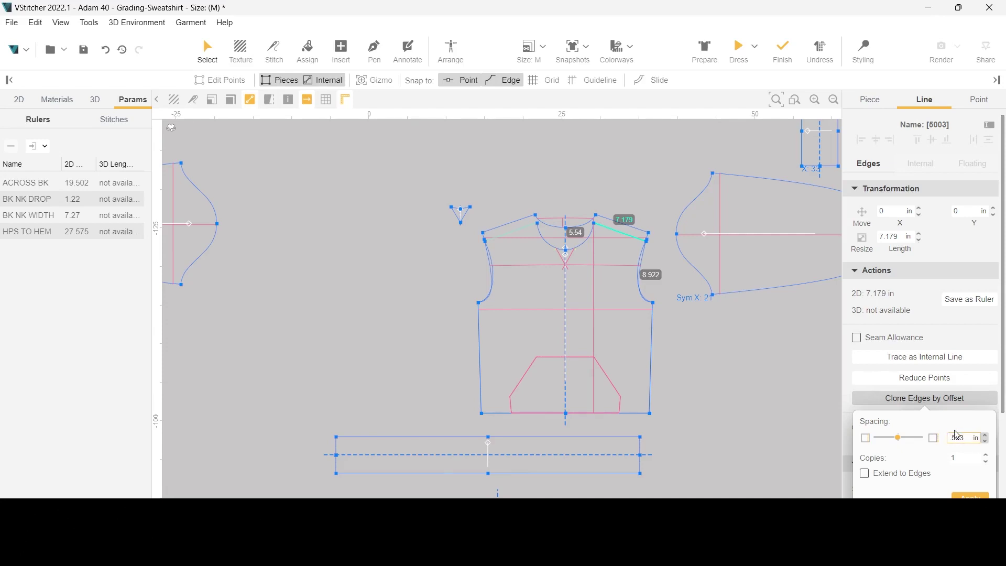
{"action": "key", "text": "Return"}
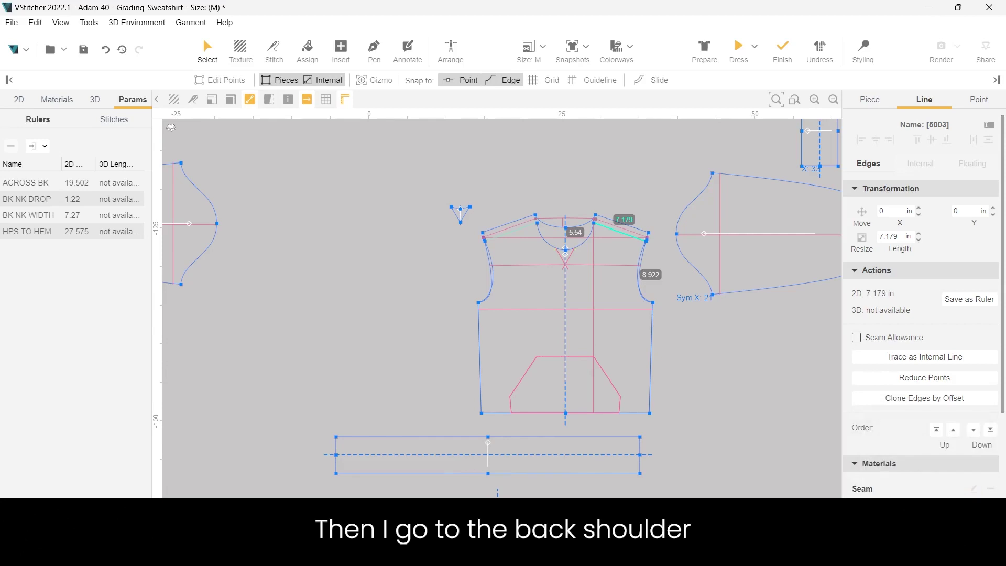
{"action": "left_click", "coordinate": [639, 229]}
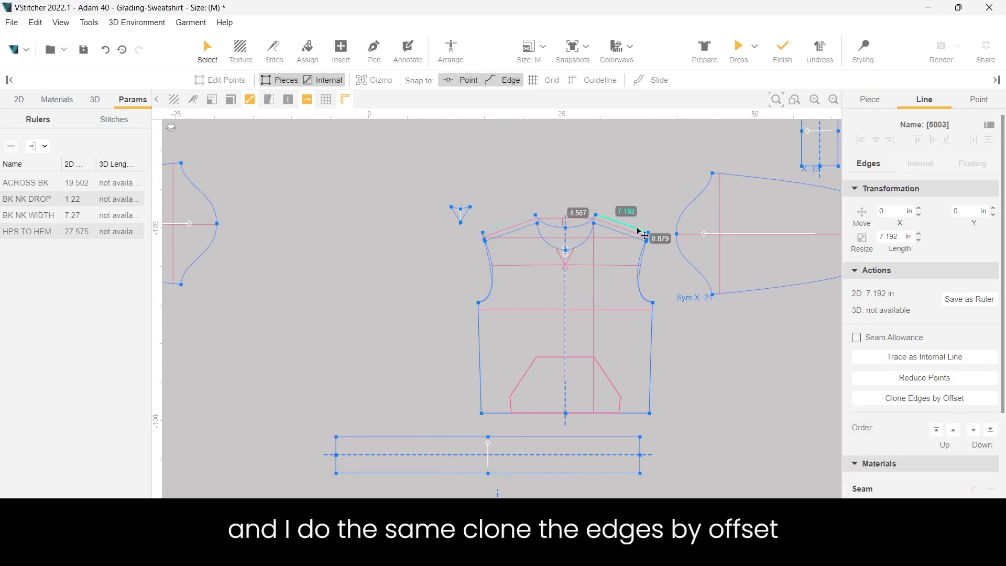
{"action": "left_click", "coordinate": [941, 402]}
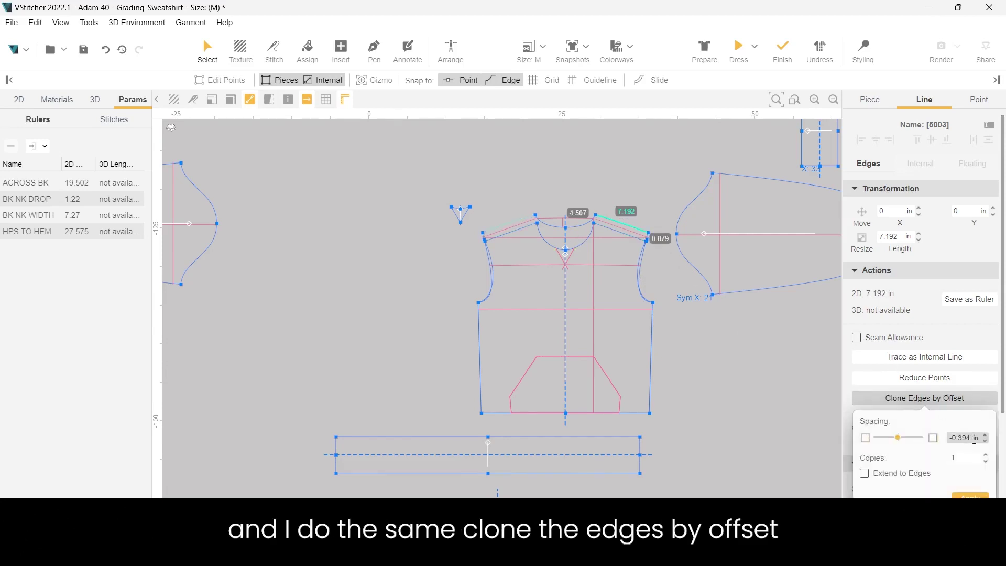
{"action": "type", "text": "-"}
{"action": "left_click", "coordinate": [865, 474]}
{"action": "left_click", "coordinate": [968, 495]}
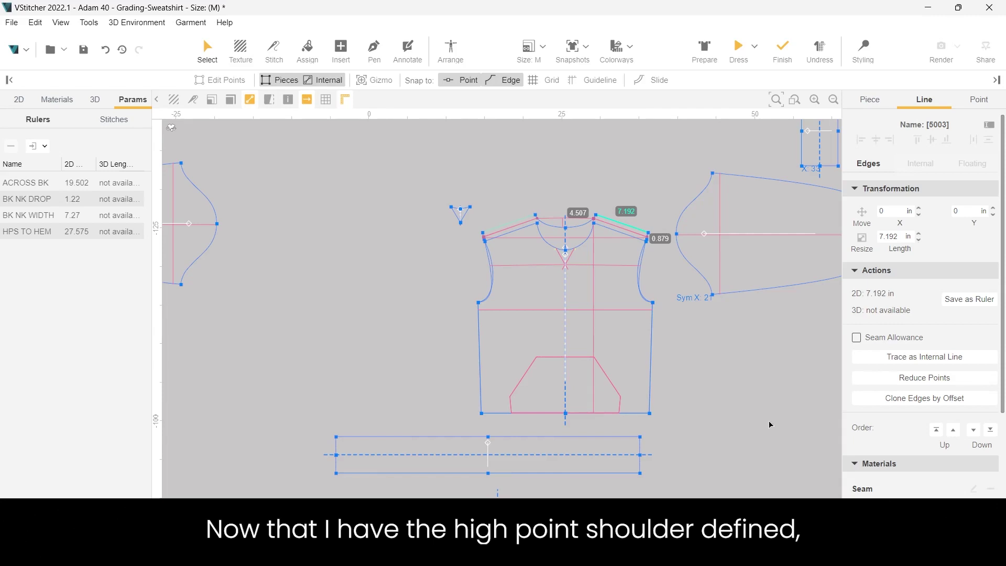
Step: Move the front piece left off the back piece and bring the back and sleeve into view
{"action": "left_click_drag", "start_coordinate": [616, 307], "coordinate": [415, 302]}
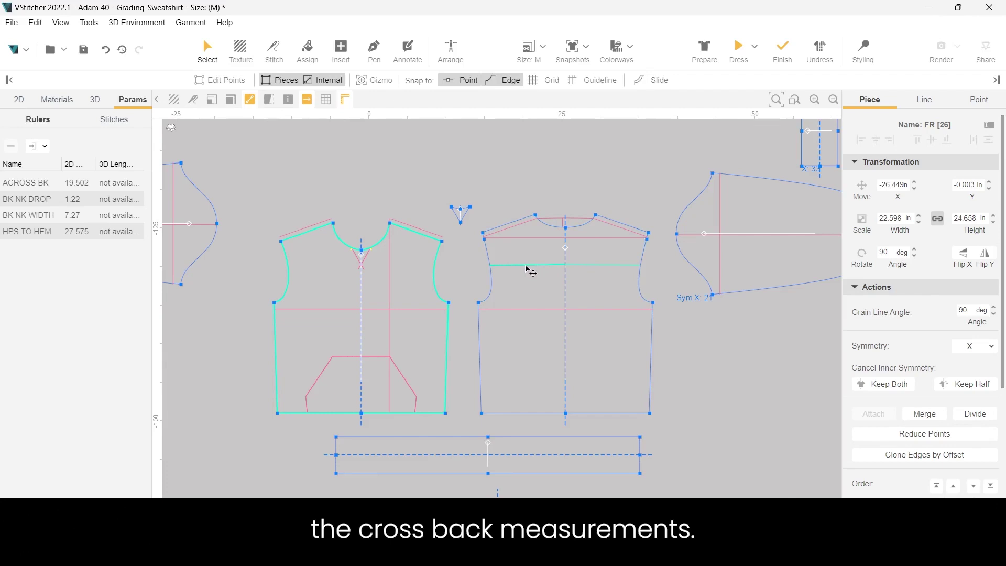
{"action": "middle_click_drag", "start_coordinate": [714, 339], "coordinate": [571, 370]}
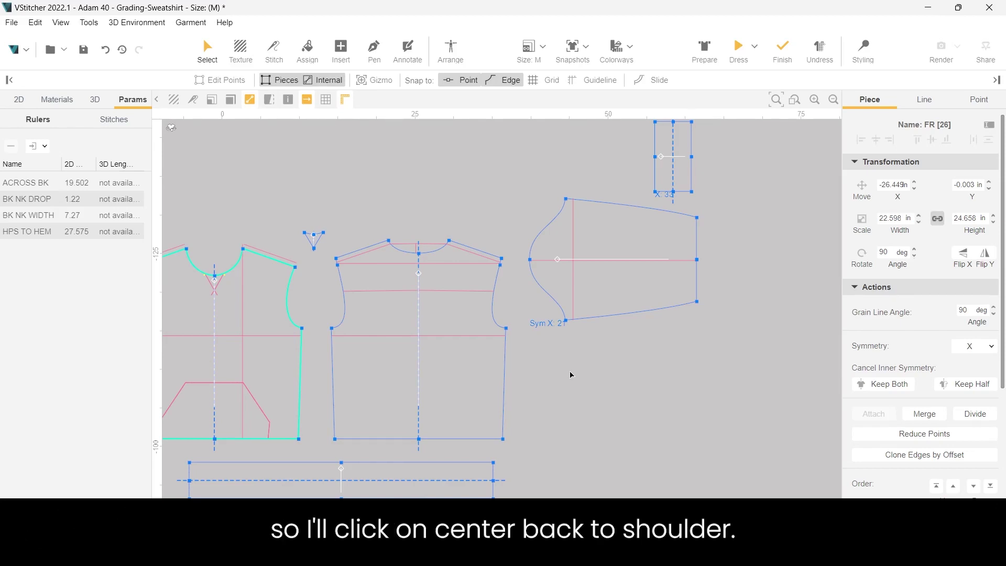
Step: Save the centre back, sleeve centre line and cuff edge as a 34.555 in ruler named SLV LENGTH
{"action": "left_click", "coordinate": [456, 265]}
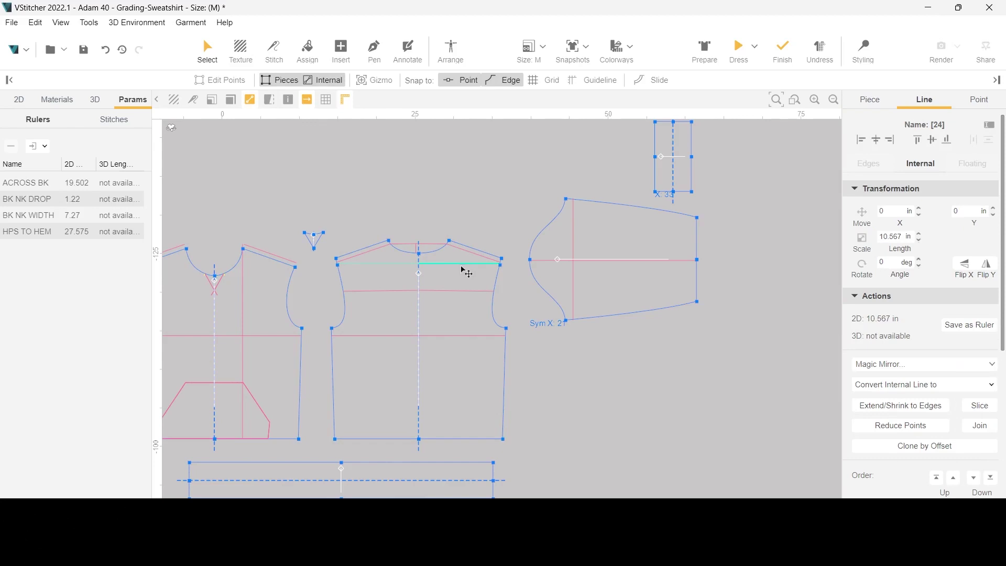
{"action": "left_click", "coordinate": [545, 268], "text": "shift"}
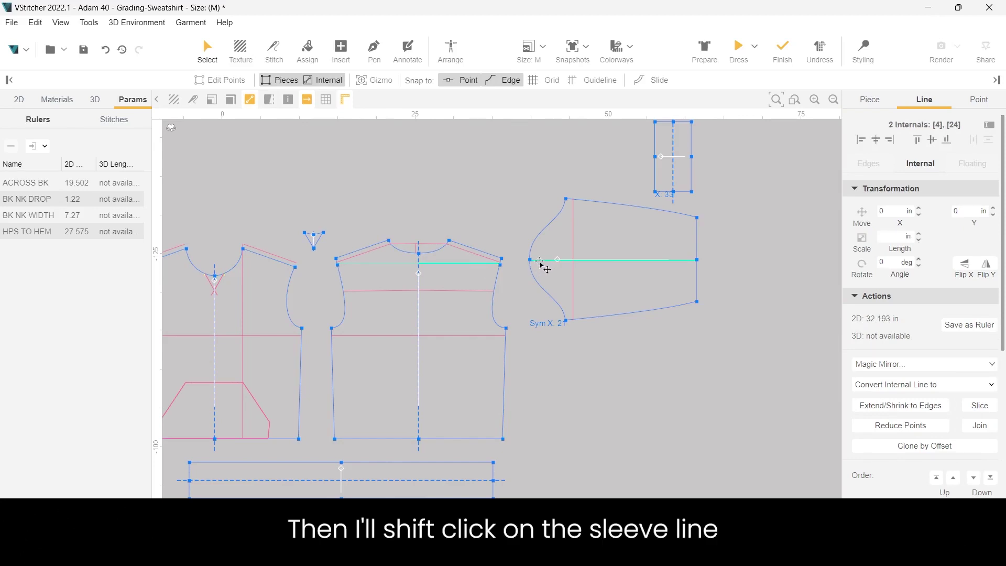
{"action": "left_click", "coordinate": [664, 193], "text": "shift"}
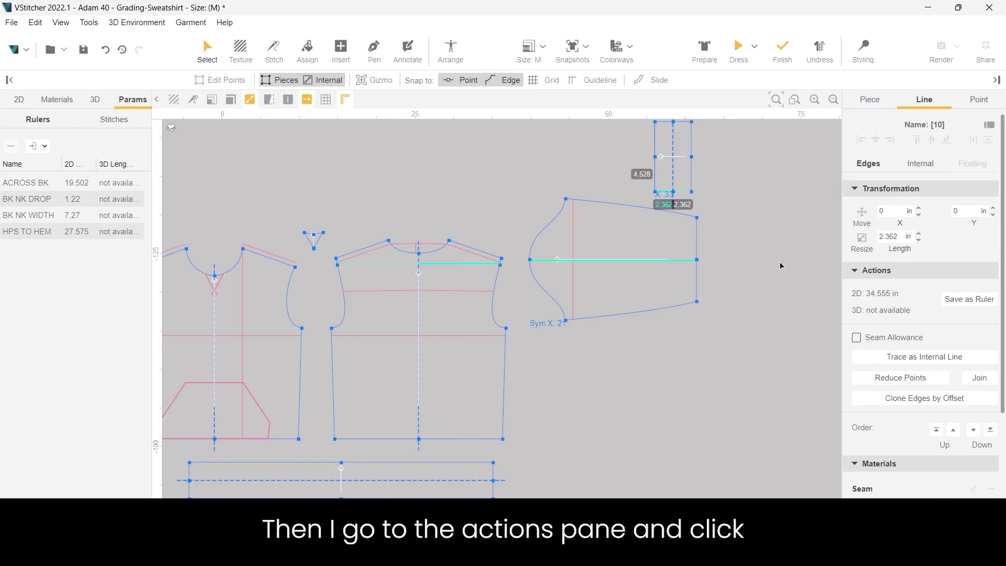
{"action": "left_click", "coordinate": [966, 300]}
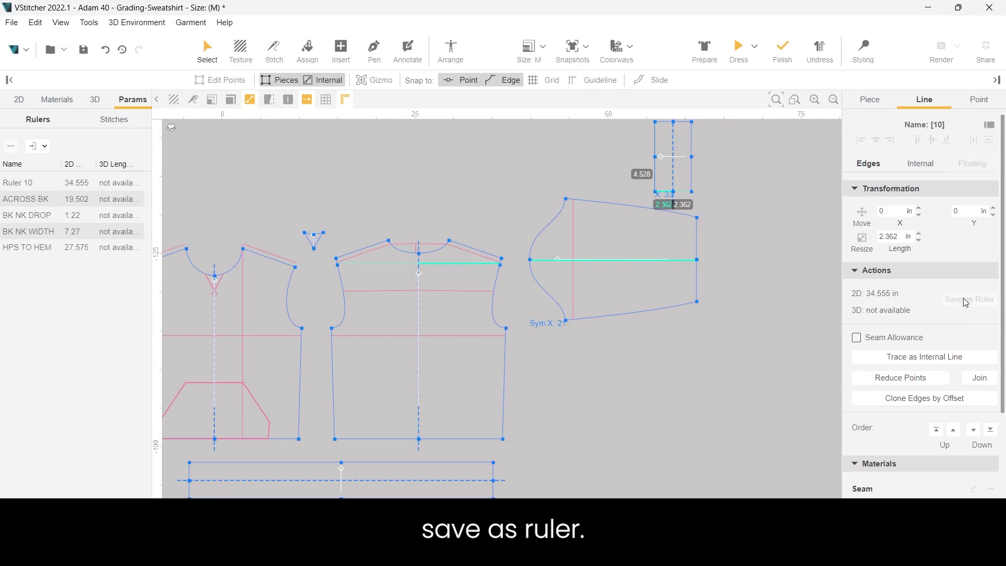
{"action": "left_click", "coordinate": [37, 186]}
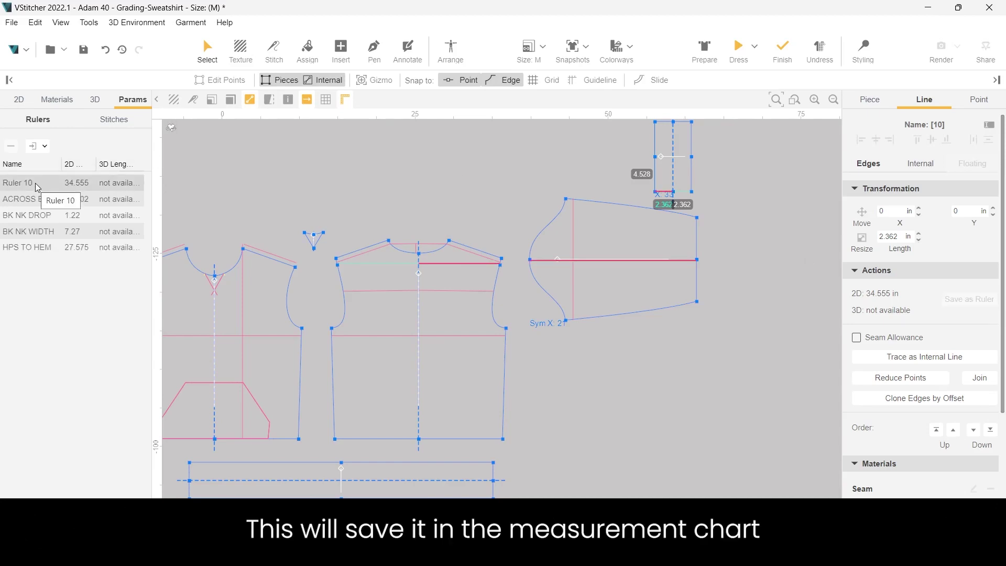
{"action": "double_click", "coordinate": [37, 184]}
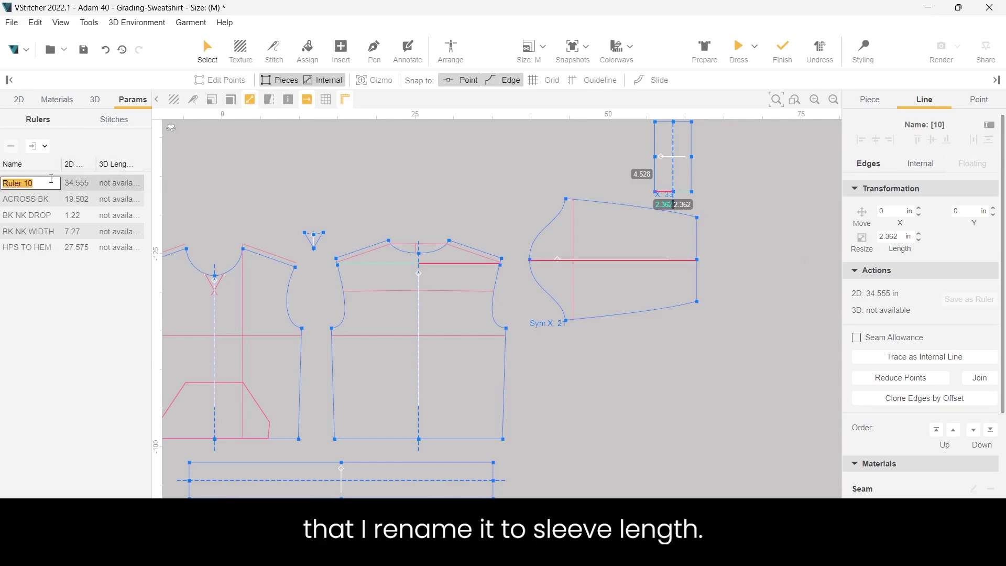
{"action": "type", "text": "SLV"}
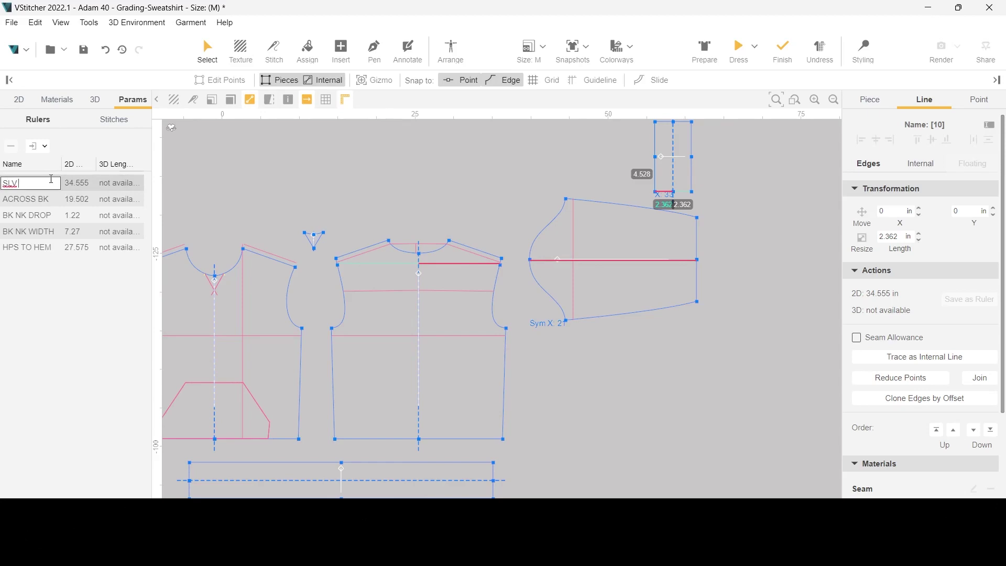
{"action": "type", "text": " LENGTH"}
{"action": "key", "text": "Return"}
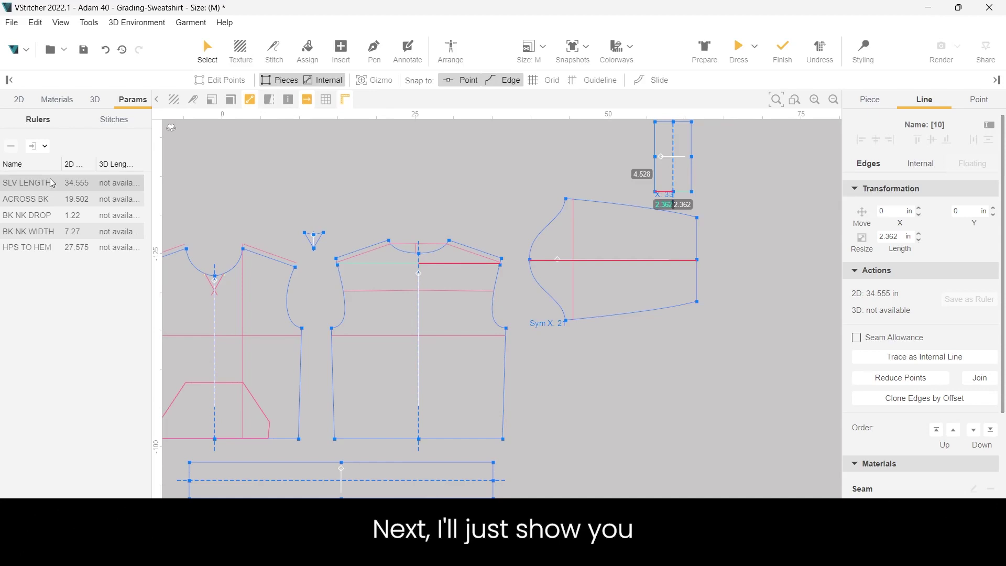
Step: Save the sleeve's bicep line as a 15.748 in ruler named BICEP, then clear the selection
{"action": "left_click", "coordinate": [656, 355]}
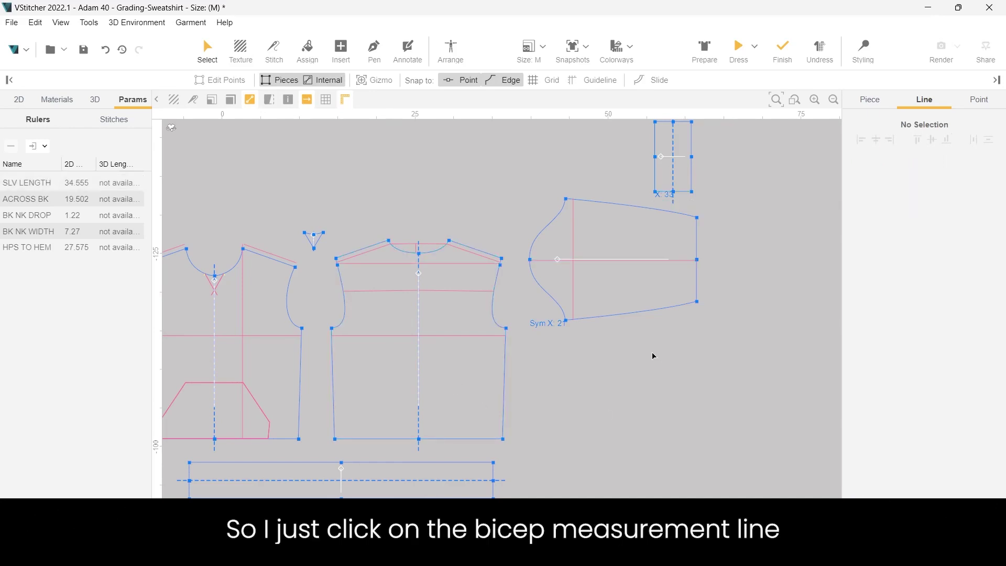
{"action": "left_click", "coordinate": [575, 225]}
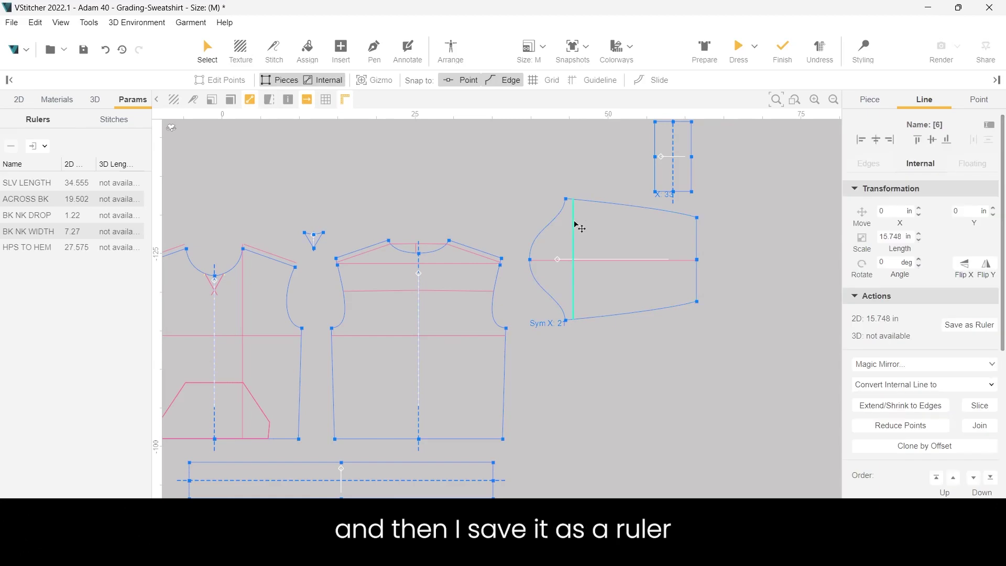
{"action": "left_click", "coordinate": [973, 328]}
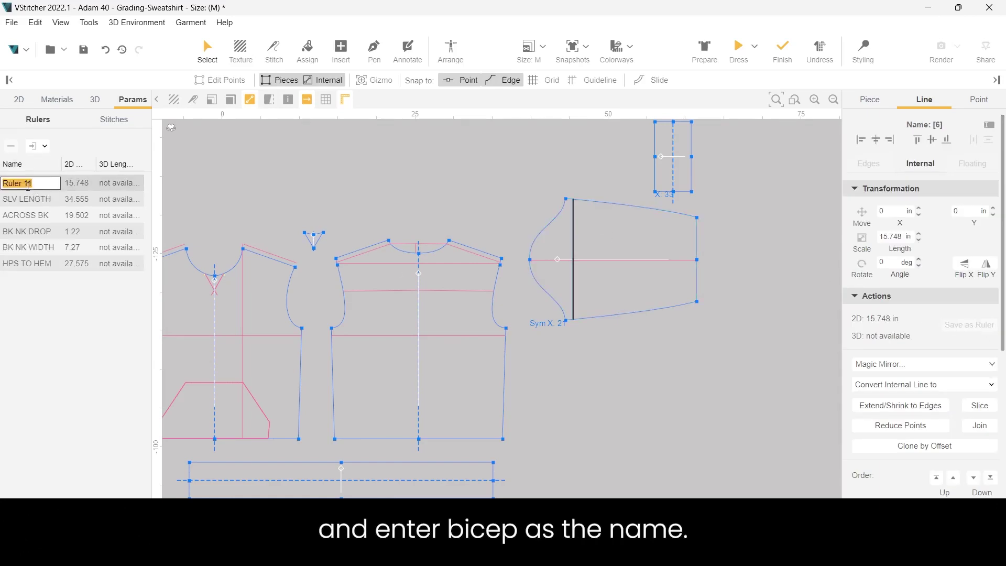
{"action": "type", "text": "BICEP"}
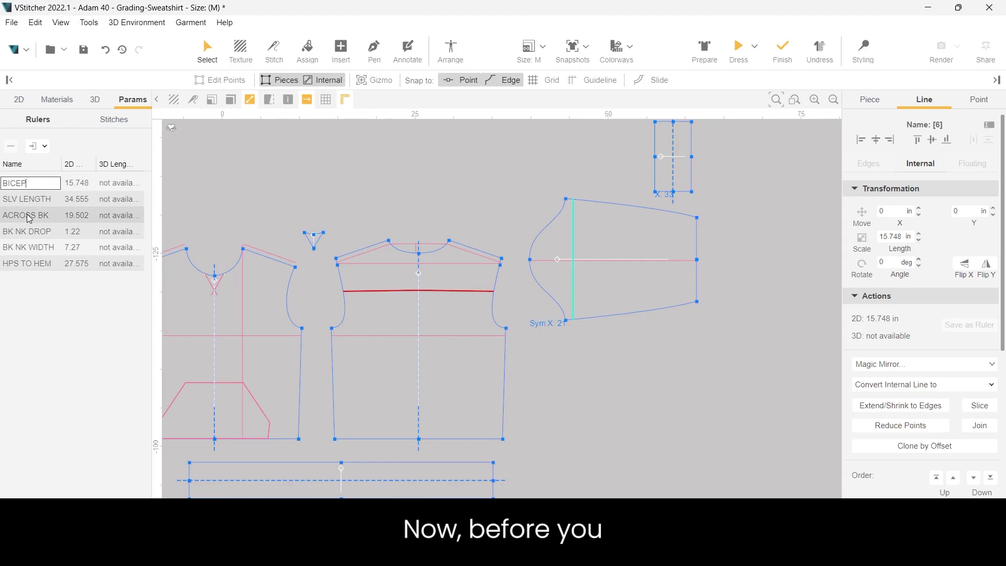
{"action": "key", "text": "Return"}
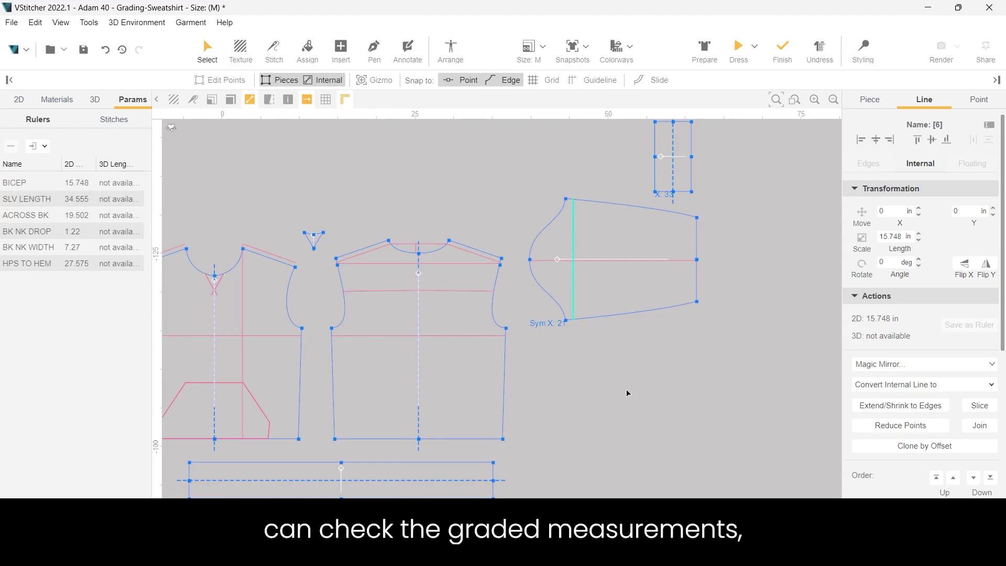
{"action": "left_click", "coordinate": [628, 393]}
{"action": "scroll", "coordinate": [622, 387], "scroll_direction": "down", "scroll_amount": 3}
Step: Turn on Nest to overlay all graded sizes, then zoom in on the armhole area
{"action": "middle_click_drag", "start_coordinate": [616, 394], "coordinate": [674, 370]}
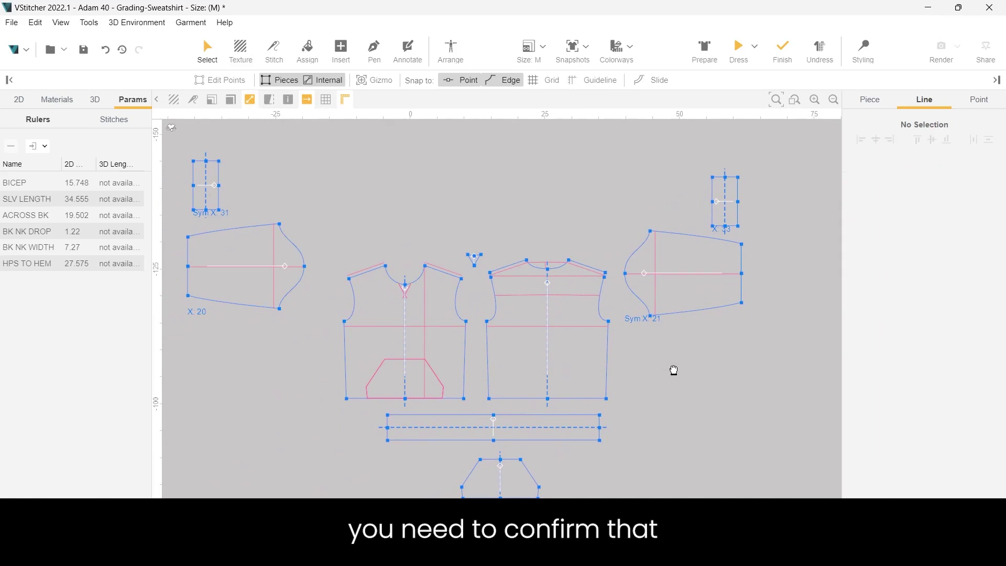
{"action": "left_click", "coordinate": [212, 102]}
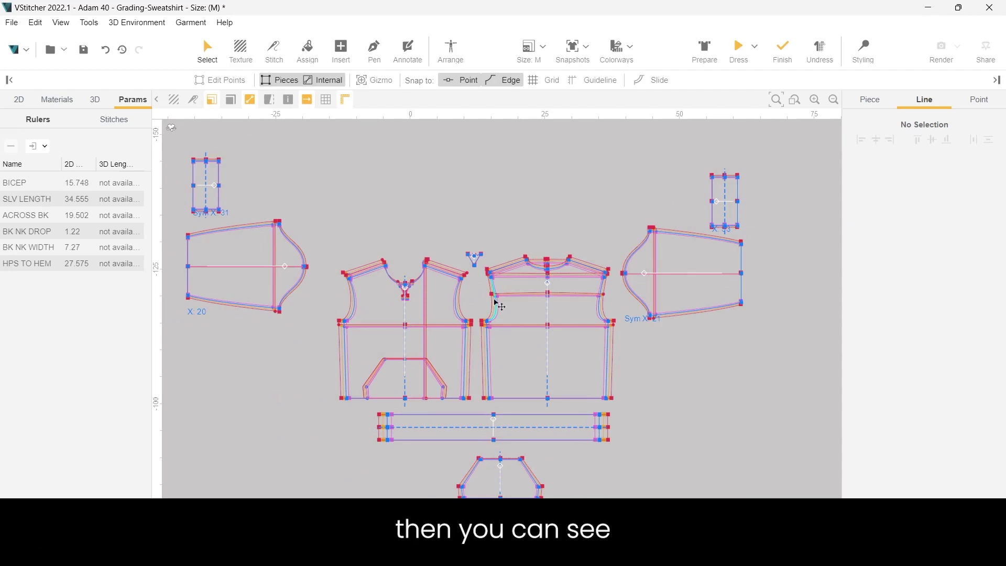
{"action": "scroll", "coordinate": [482, 307], "scroll_direction": "up", "scroll_amount": 5}
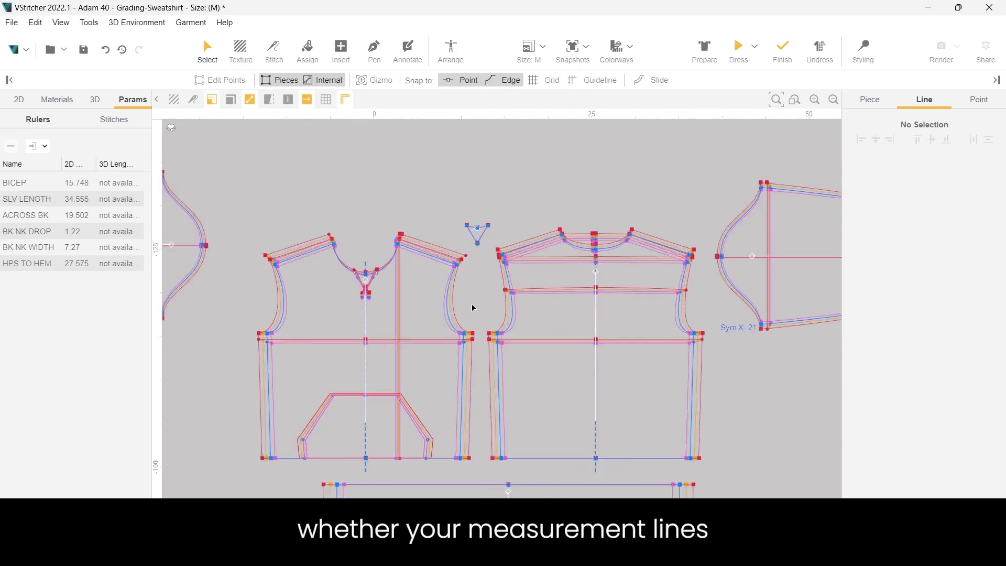
{"action": "middle_click_drag", "start_coordinate": [479, 314], "coordinate": [487, 266]}
{"action": "scroll", "coordinate": [464, 262], "scroll_direction": "up", "scroll_amount": 2}
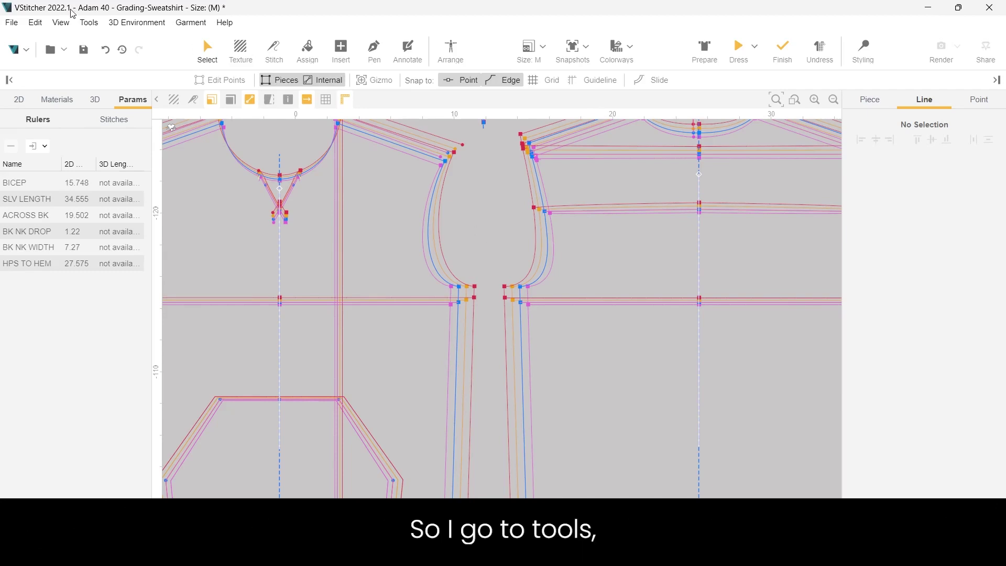
Step: In Sizes and Grading, paste the back underarm point's Y grading onto the back line points
{"action": "left_click", "coordinate": [91, 25]}
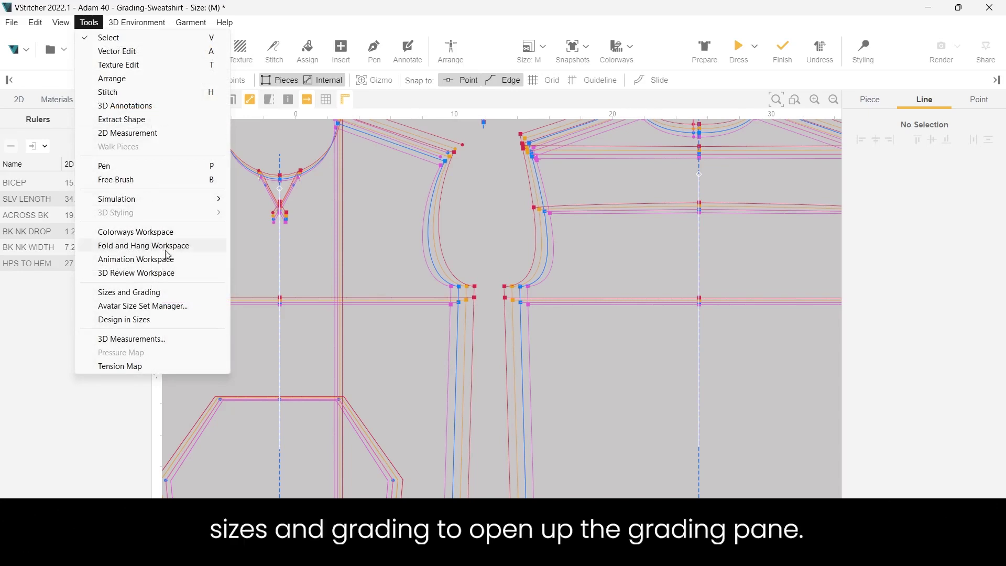
{"action": "left_click", "coordinate": [146, 298]}
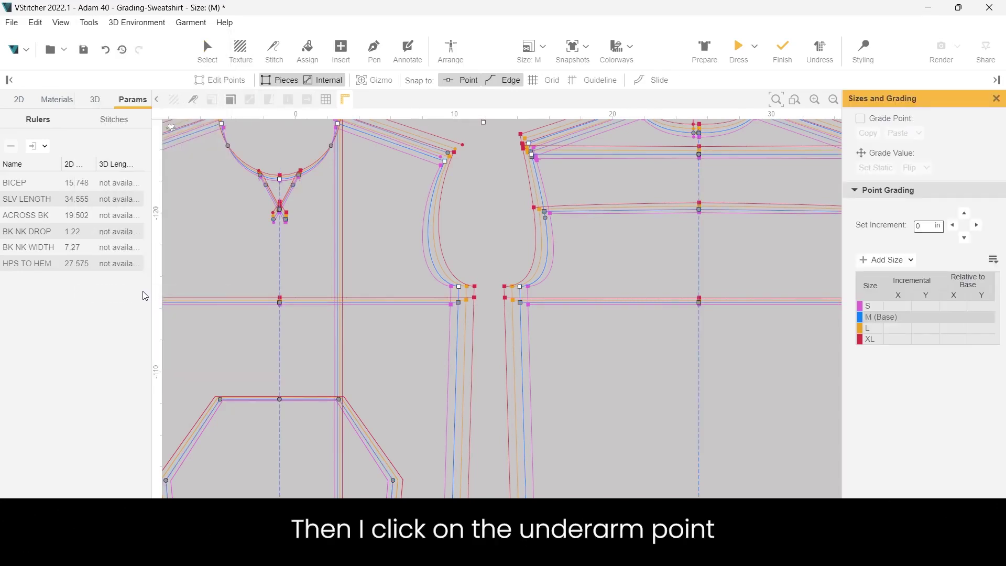
{"action": "left_click", "coordinate": [521, 287]}
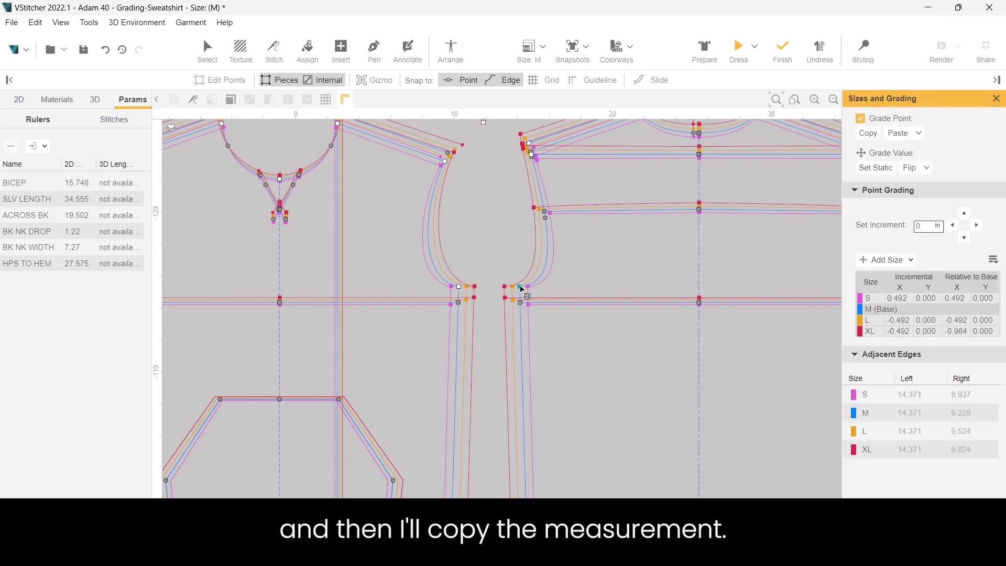
{"action": "left_click", "coordinate": [868, 134]}
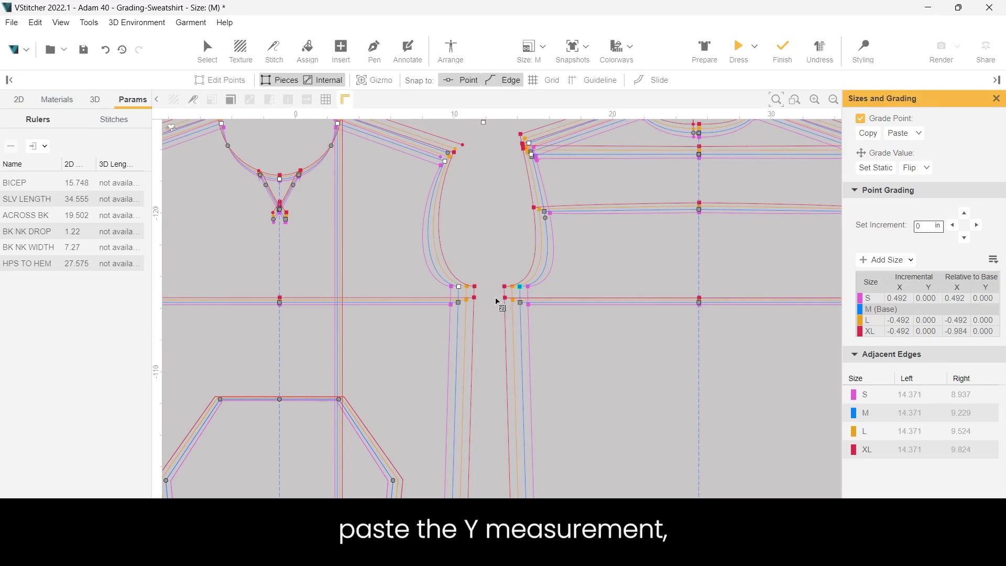
{"action": "left_click_drag", "start_coordinate": [497, 298], "coordinate": [725, 330]}
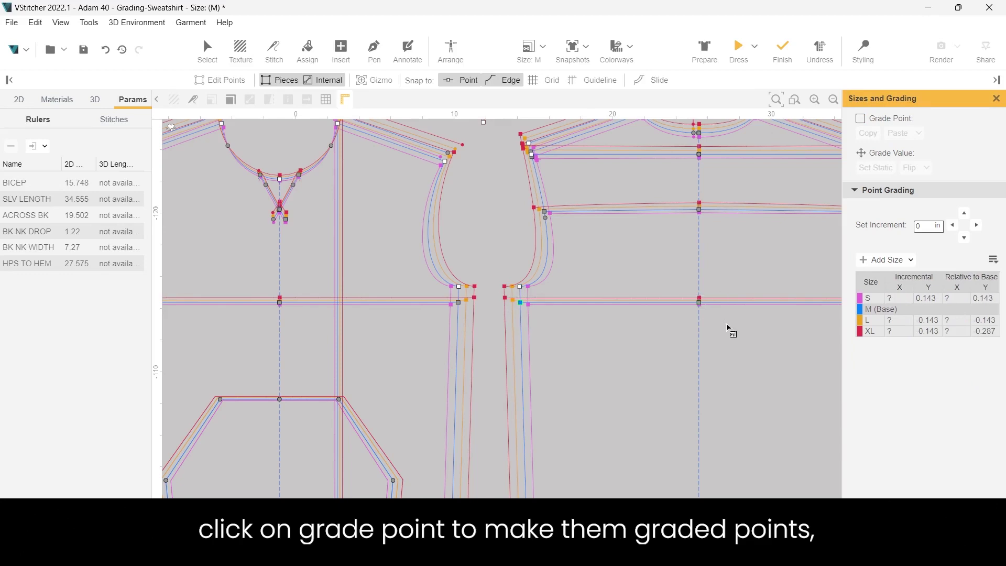
{"action": "left_click", "coordinate": [861, 119]}
{"action": "left_click", "coordinate": [922, 137]}
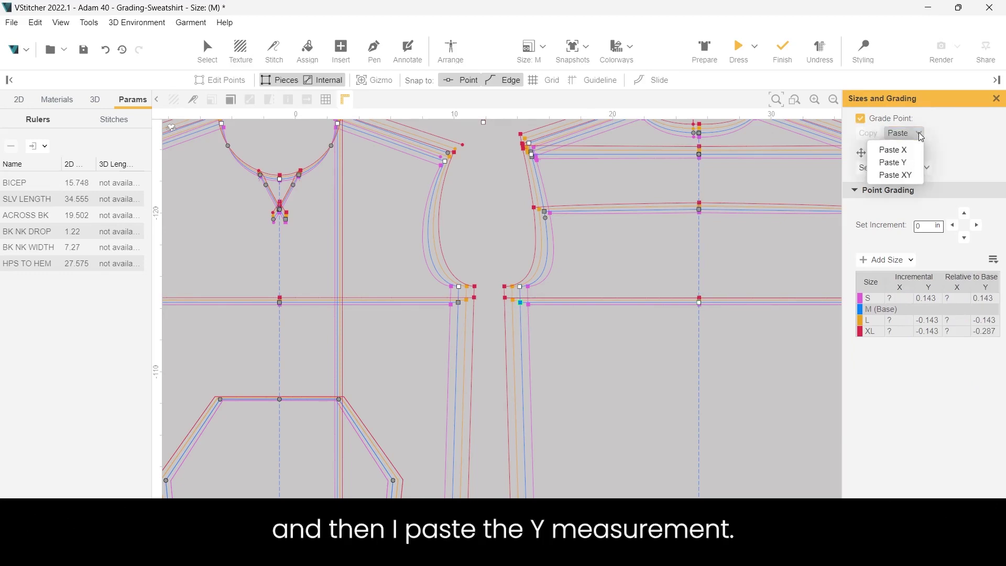
{"action": "left_click", "coordinate": [898, 167]}
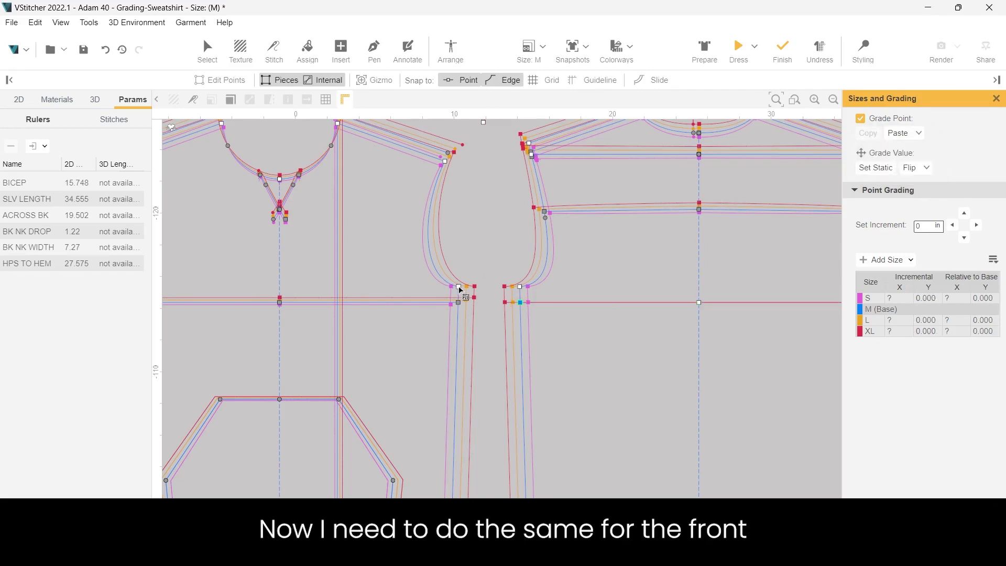
Step: Copy the front underarm point's grading and paste its Y grading onto the front line point
{"action": "left_click", "coordinate": [459, 303]}
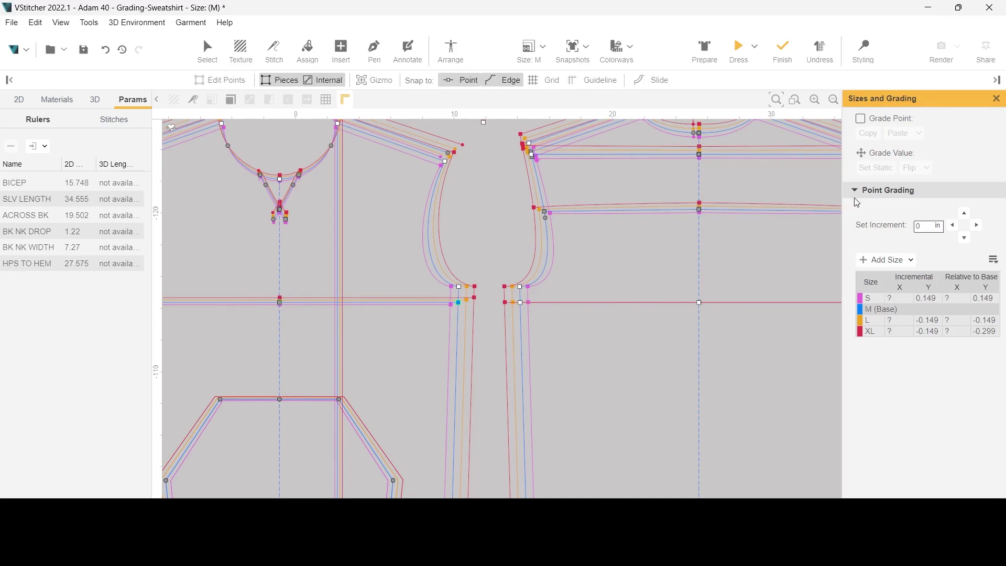
{"action": "left_click", "coordinate": [861, 118]}
{"action": "left_click", "coordinate": [918, 133]}
{"action": "left_click", "coordinate": [893, 161]}
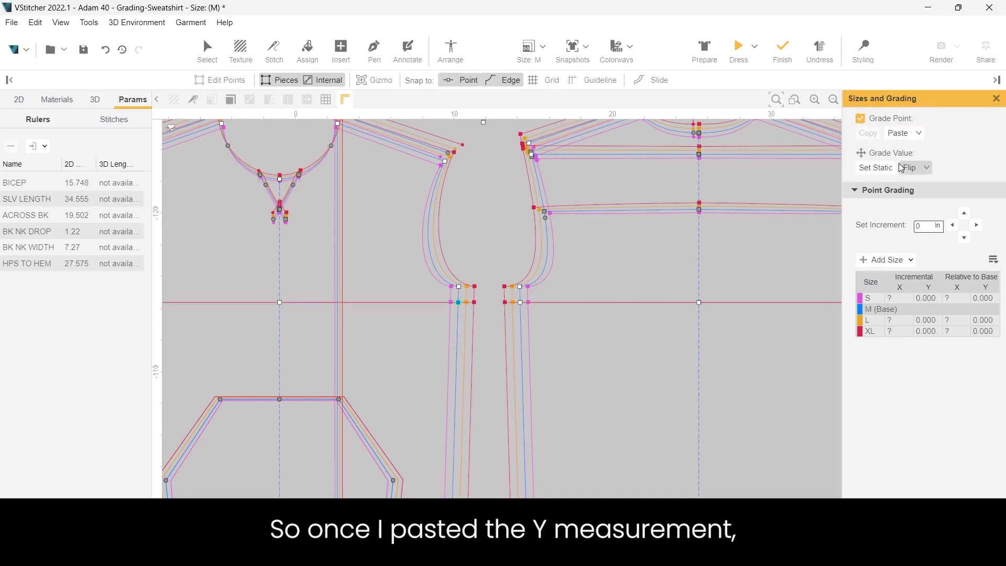
Step: Copy the sleeve underarm point's grading and paste its X grading onto the bicep line points
{"action": "scroll", "coordinate": [481, 245], "scroll_direction": "down", "scroll_amount": 2}
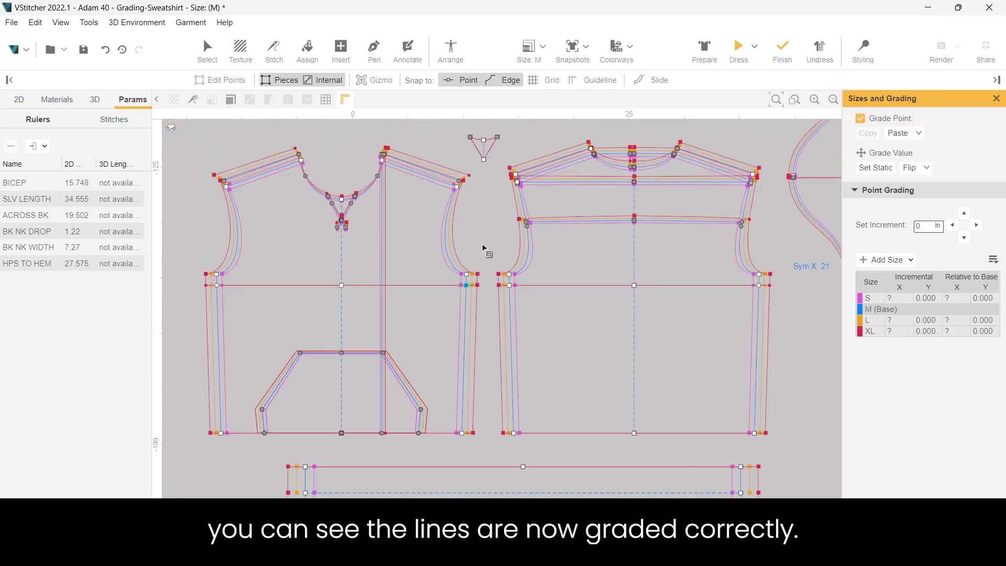
{"action": "middle_click_drag", "start_coordinate": [481, 246], "coordinate": [404, 286]}
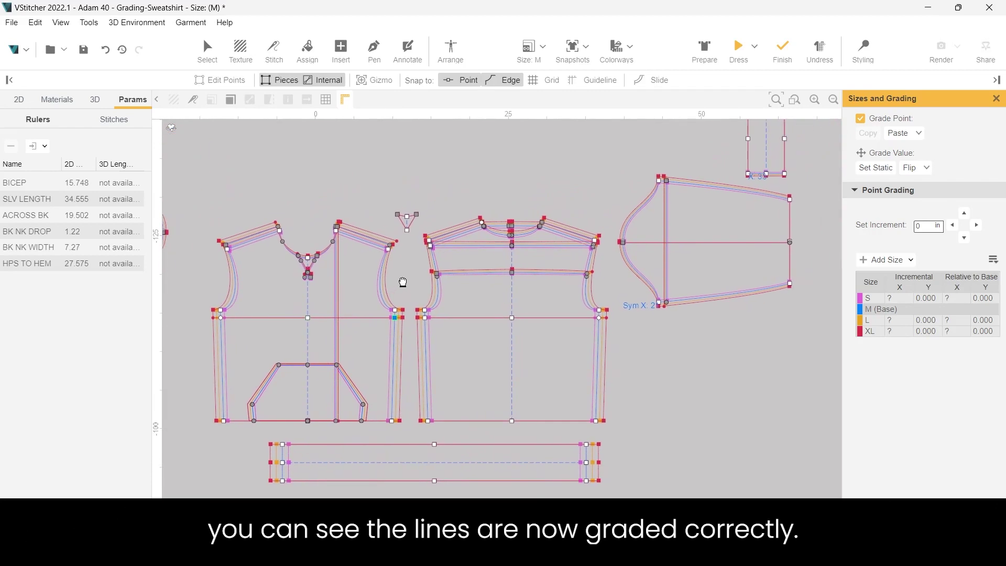
{"action": "middle_click_drag", "start_coordinate": [673, 328], "coordinate": [559, 341]}
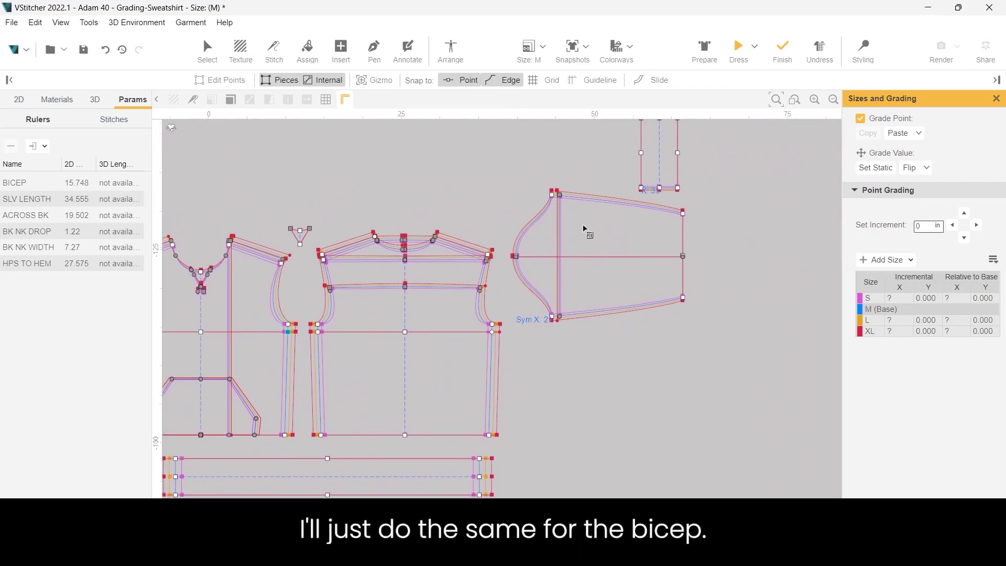
{"action": "scroll", "coordinate": [581, 224], "scroll_direction": "up", "scroll_amount": 2}
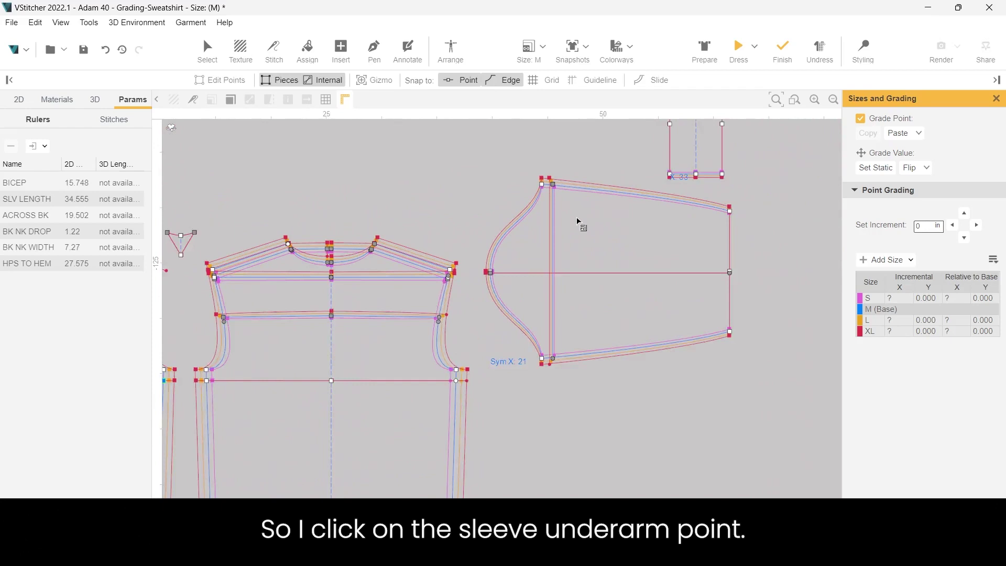
{"action": "scroll", "coordinate": [578, 222], "scroll_direction": "up", "scroll_amount": 1}
{"action": "left_click", "coordinate": [538, 180]}
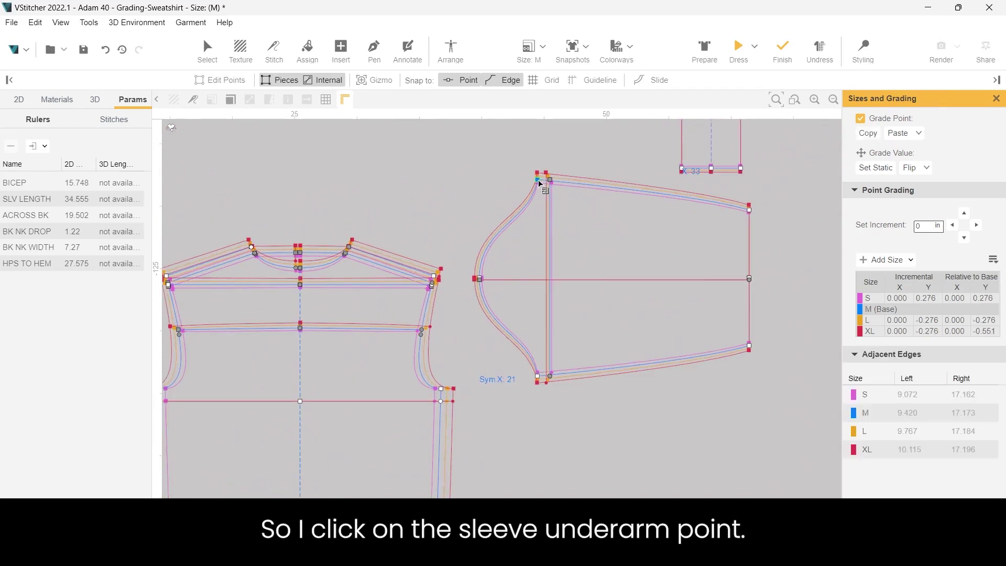
{"action": "left_click", "coordinate": [869, 134]}
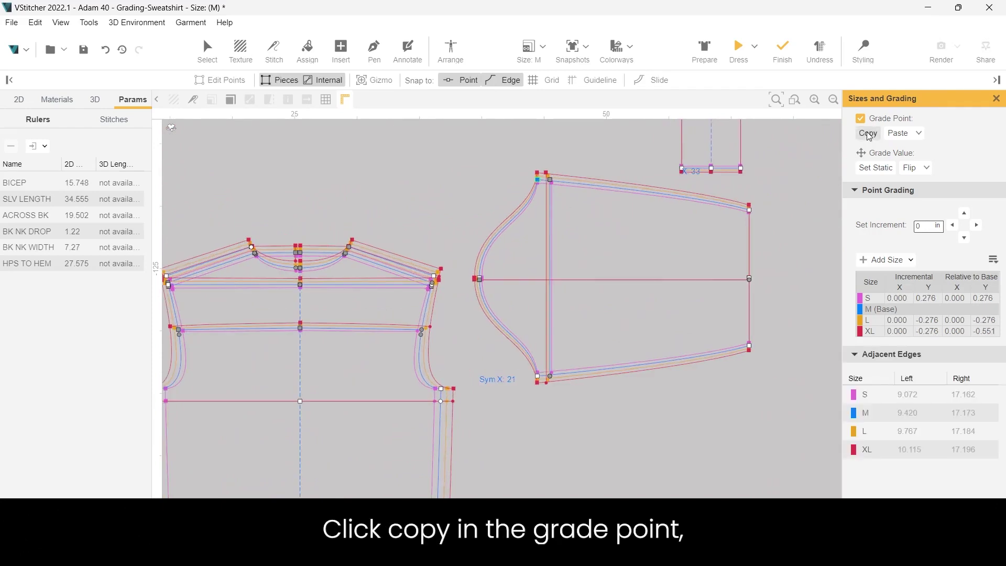
{"action": "left_click_drag", "start_coordinate": [543, 155], "coordinate": [566, 413]}
{"action": "left_click", "coordinate": [861, 119]}
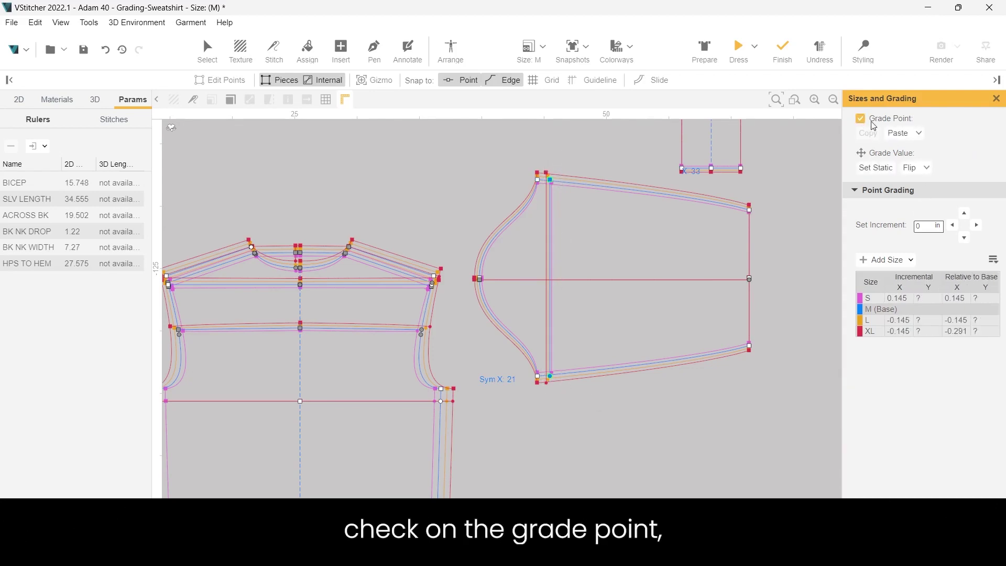
{"action": "left_click", "coordinate": [920, 134]}
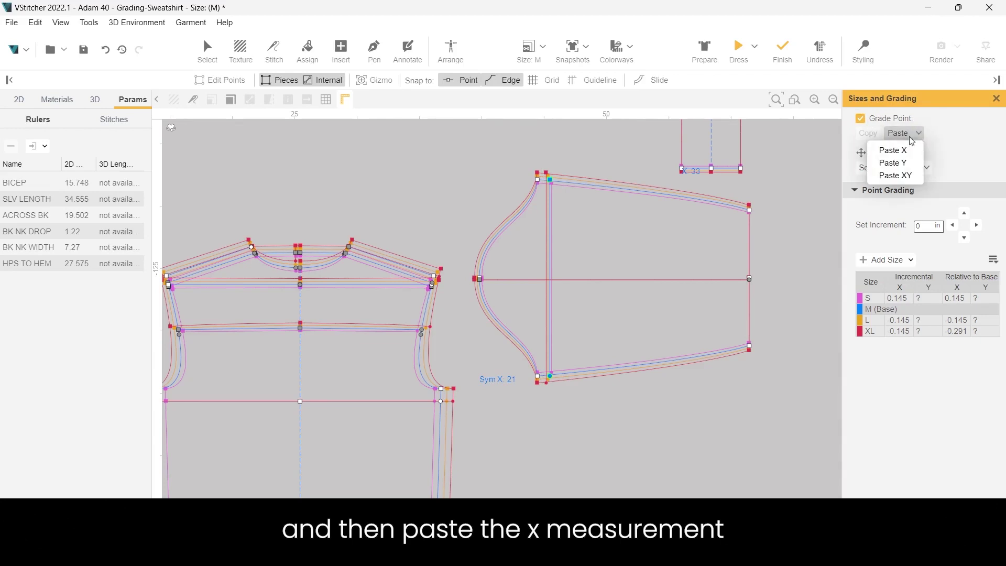
{"action": "left_click", "coordinate": [892, 151]}
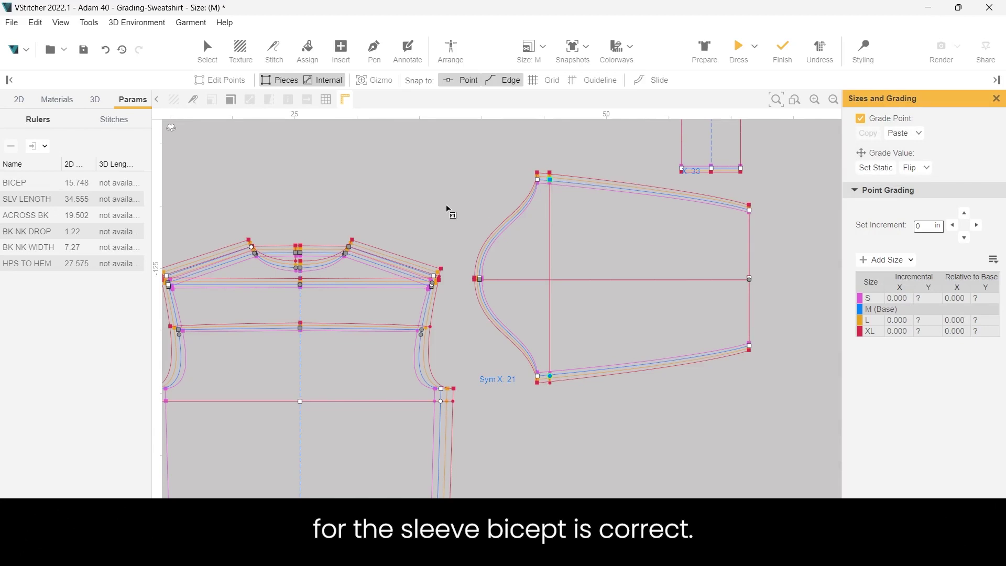
{"action": "scroll", "coordinate": [450, 211], "scroll_direction": "down", "scroll_amount": 5}
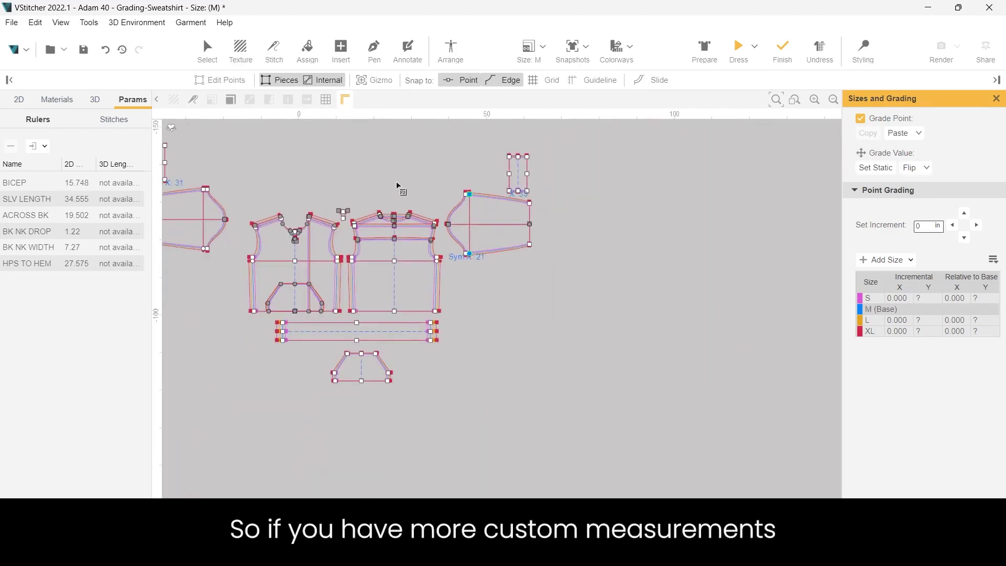
{"action": "middle_click_drag", "start_coordinate": [467, 203], "coordinate": [535, 222]}
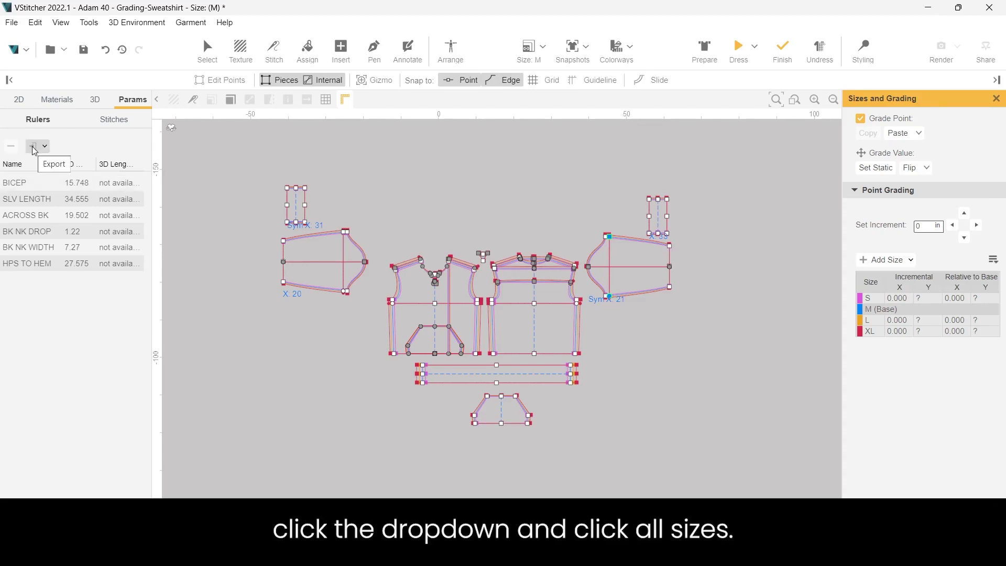
{"action": "left_click", "coordinate": [46, 149]}
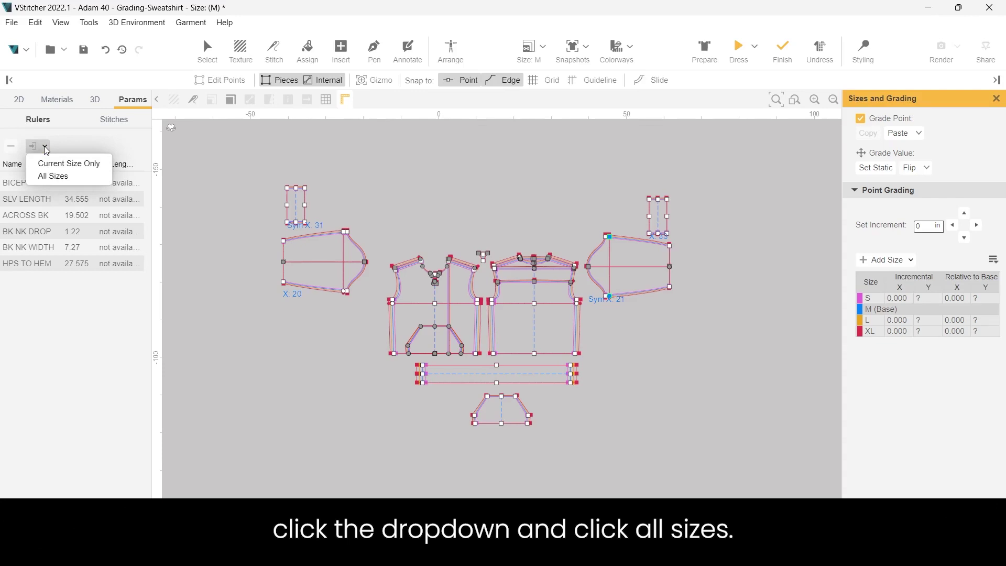
{"action": "left_click", "coordinate": [58, 177]}
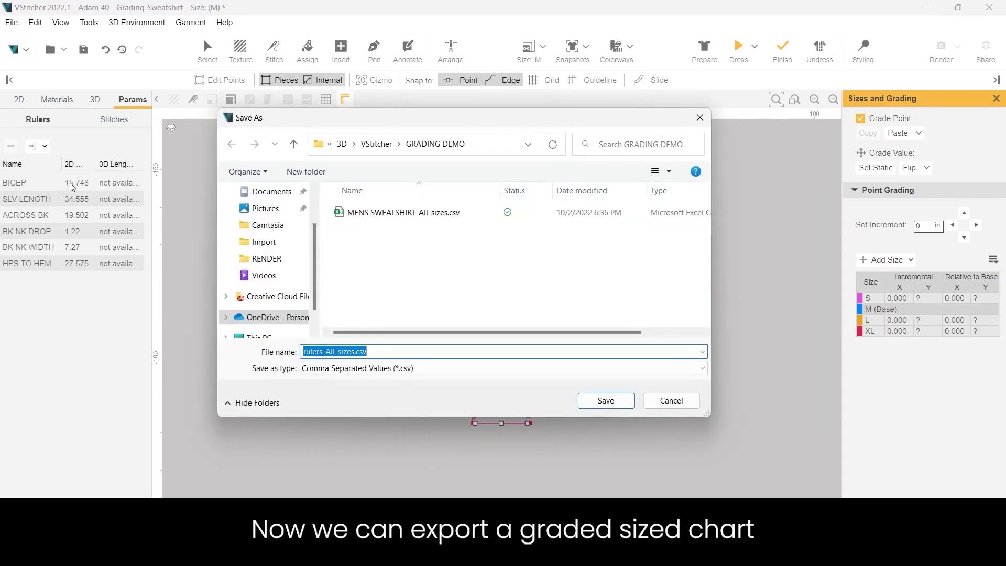
{"action": "left_click", "coordinate": [676, 405]}
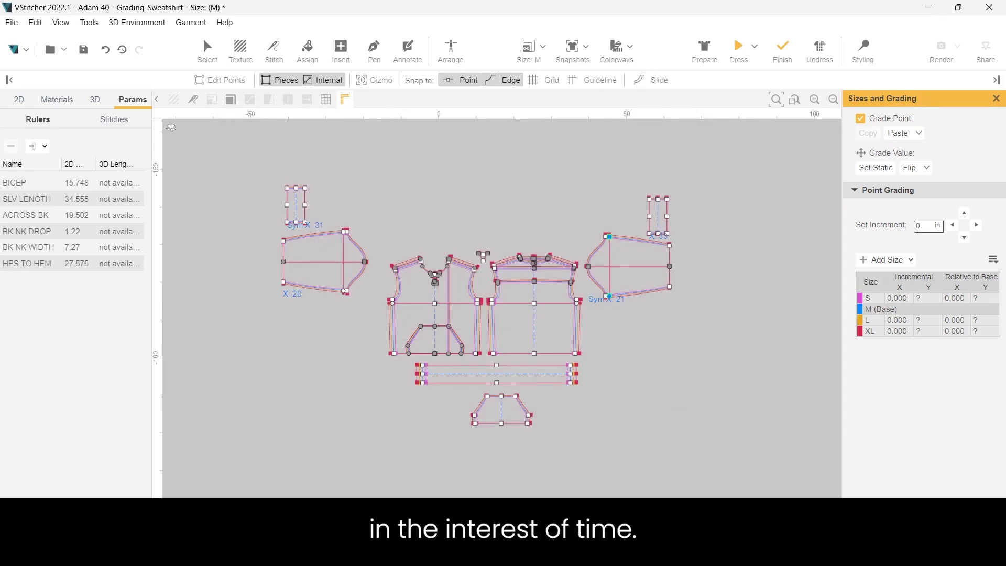
{"action": "mouse_move", "coordinate": [718, 556]}
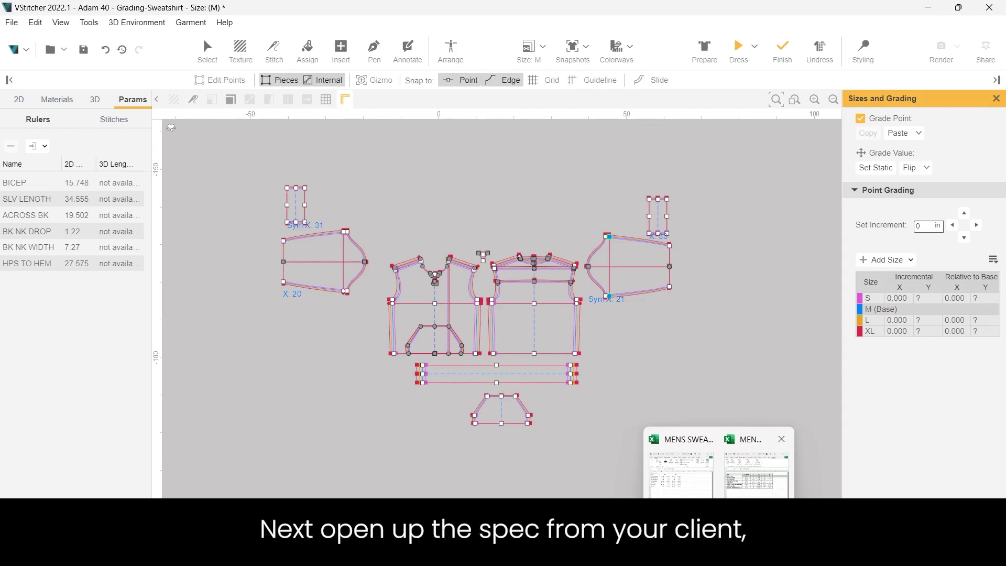
Step: Open the client spec workbook and ruler CSV side by side, marking the HPS TO HEM row
{"action": "left_click", "coordinate": [682, 472]}
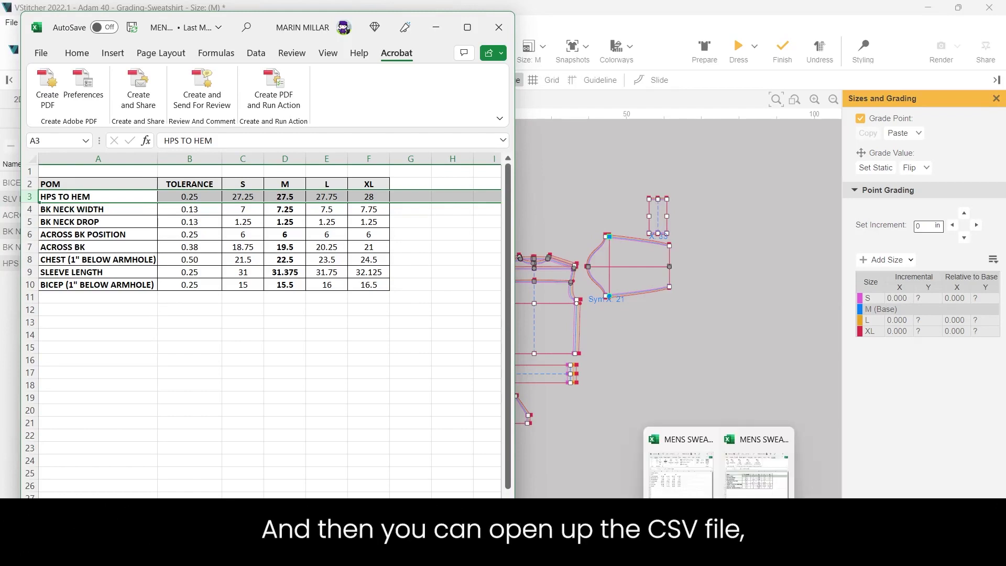
{"action": "left_click", "coordinate": [741, 450]}
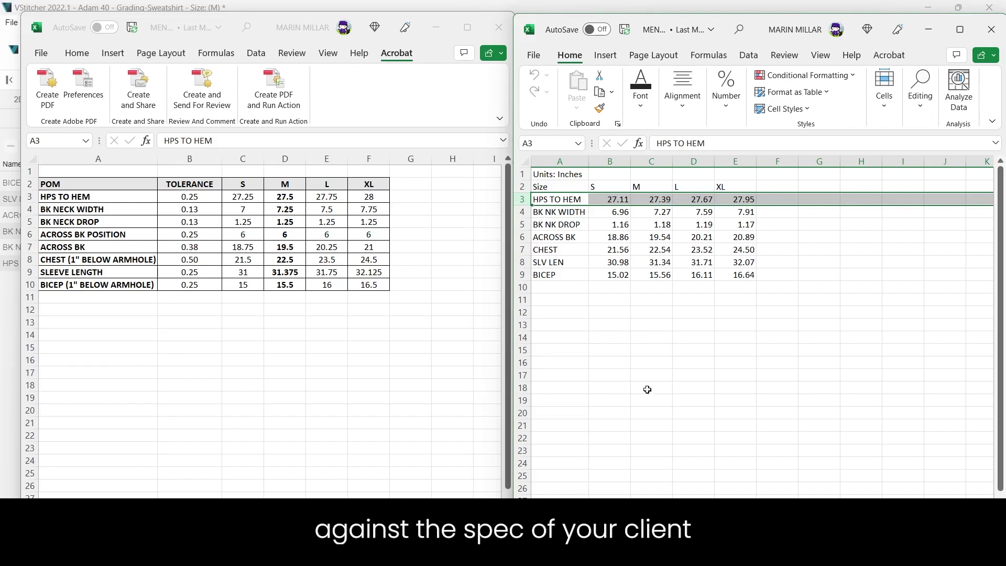
{"action": "left_click", "coordinate": [29, 197]}
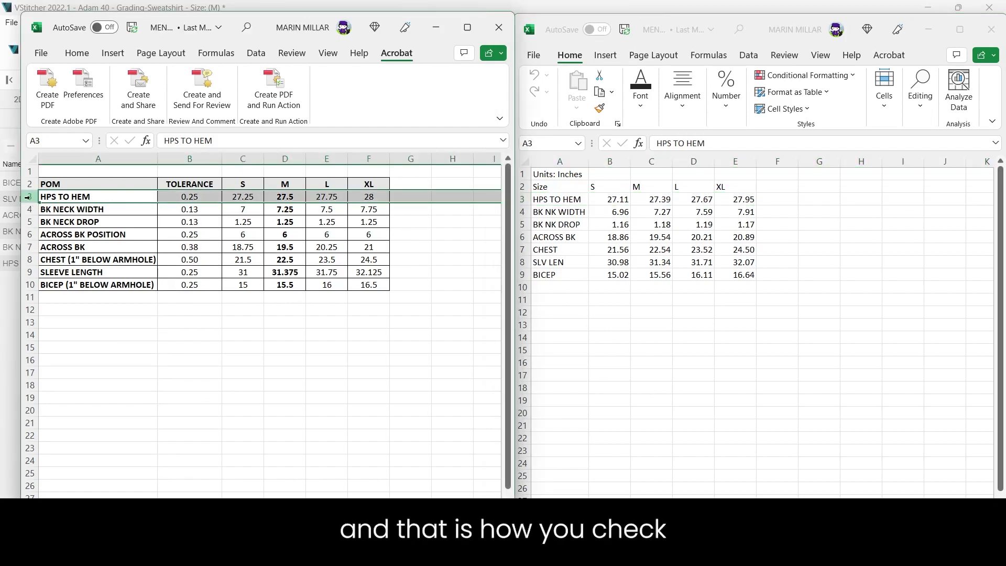